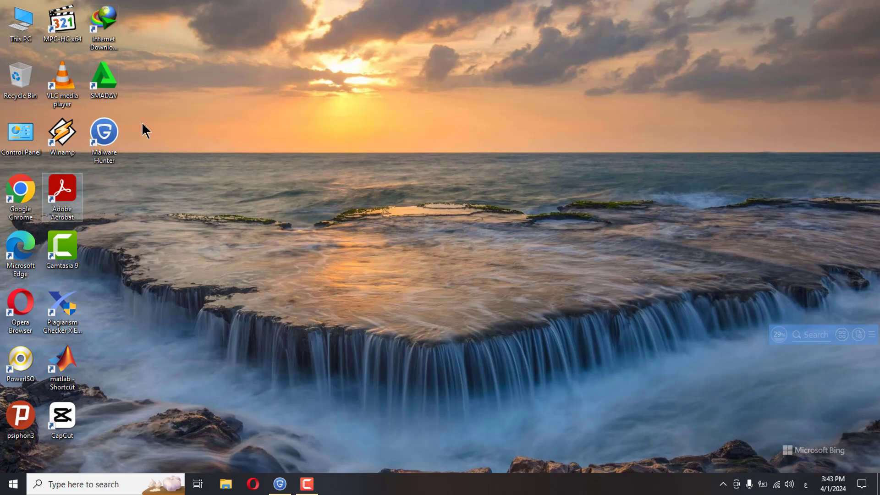
- Launch Malware Hunter from its desktop shortcut and display its internet and system protection settings
{"action": "left_click_drag", "start_coordinate": [104, 133], "coordinate": [327, 145]}
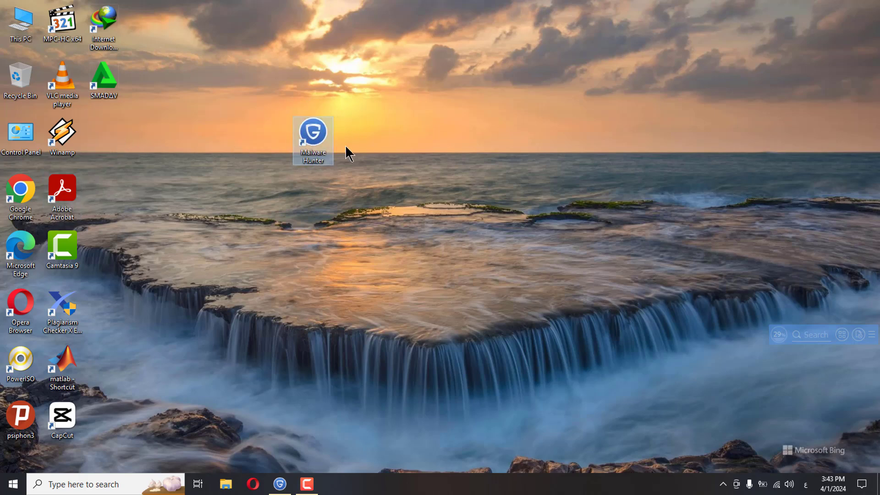
{"action": "double_click", "coordinate": [311, 134]}
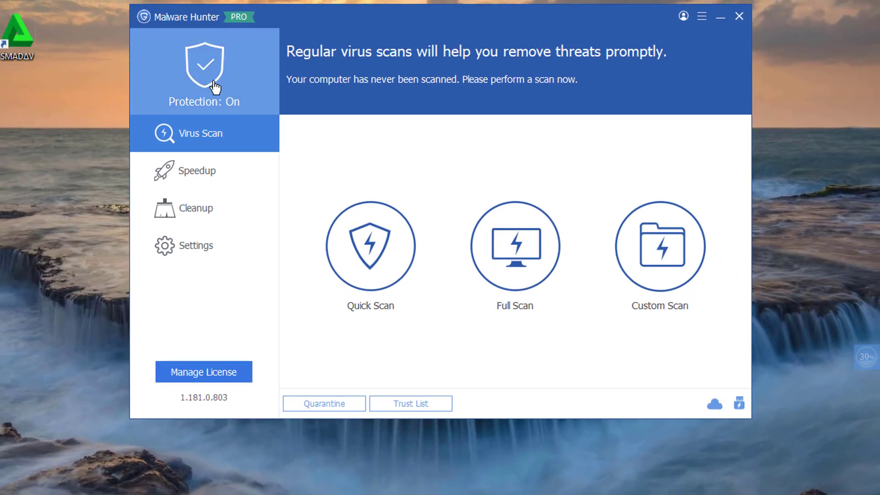
{"action": "left_click", "coordinate": [202, 105]}
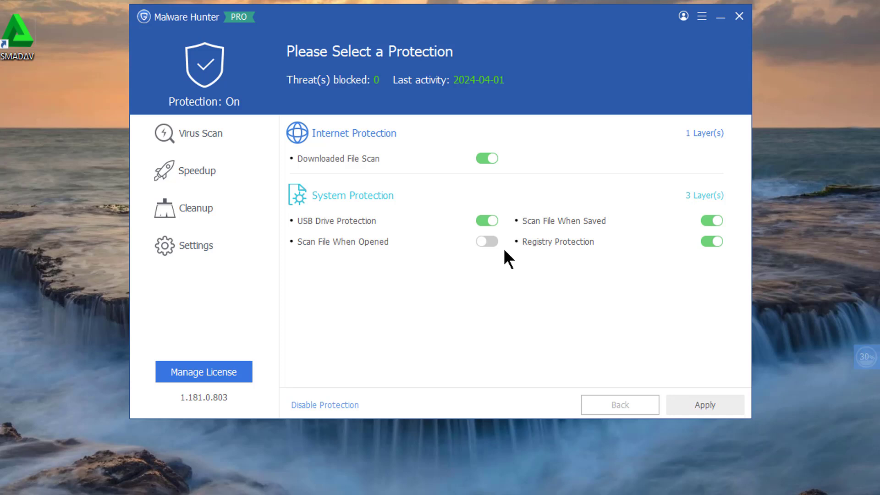
- Return to the virus scan options, start a full scan of the computer and stop it
{"action": "left_click", "coordinate": [205, 136]}
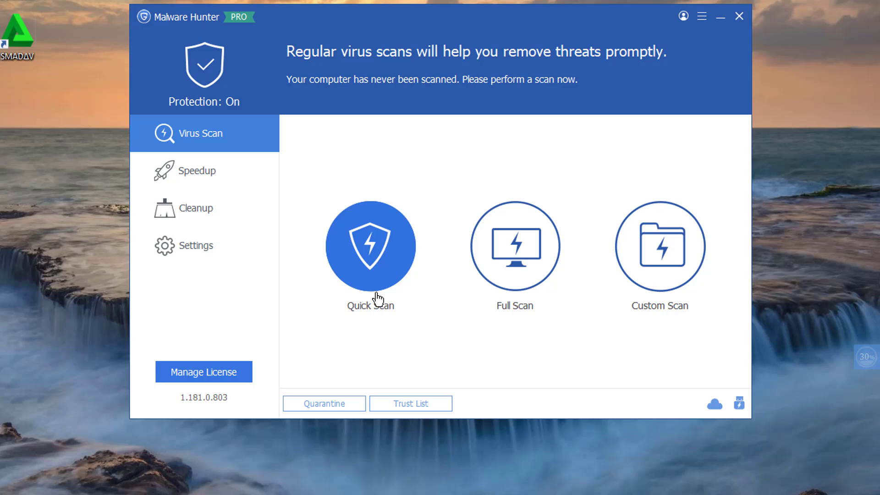
{"action": "left_click", "coordinate": [520, 320]}
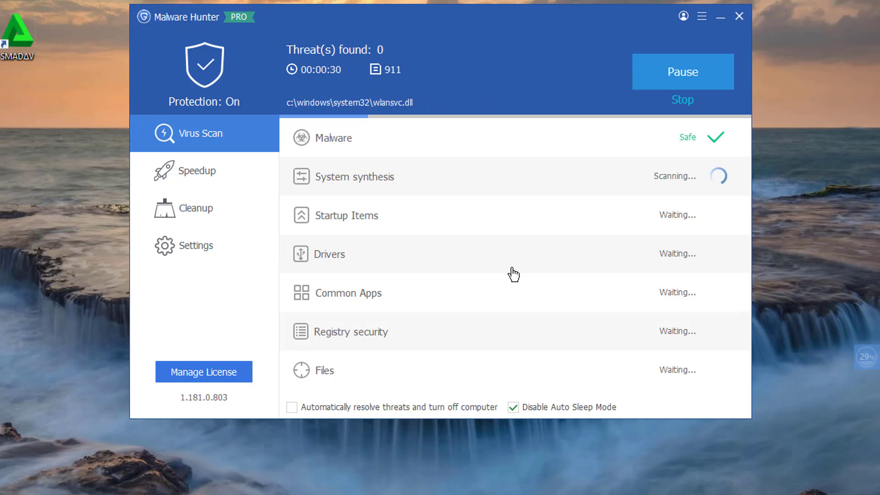
{"action": "left_click", "coordinate": [683, 100]}
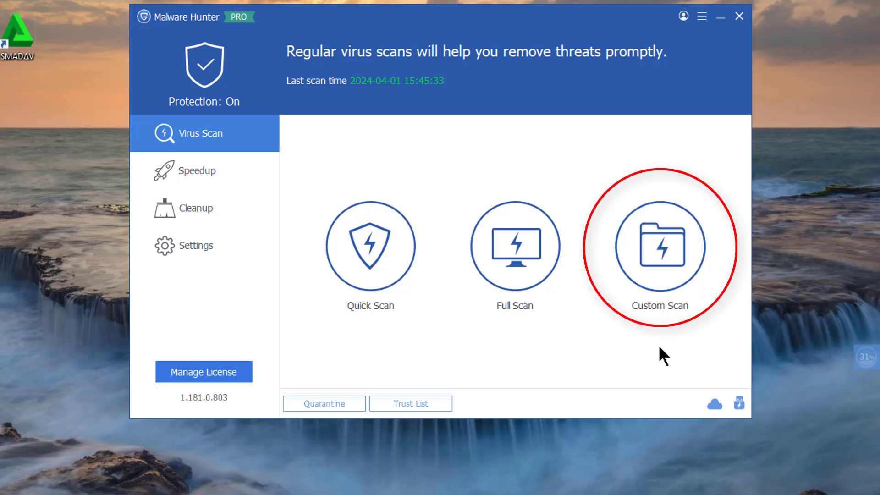
- Run a custom virus scan on the F: drive, stop it and finish the scan report
{"action": "left_click", "coordinate": [672, 293]}
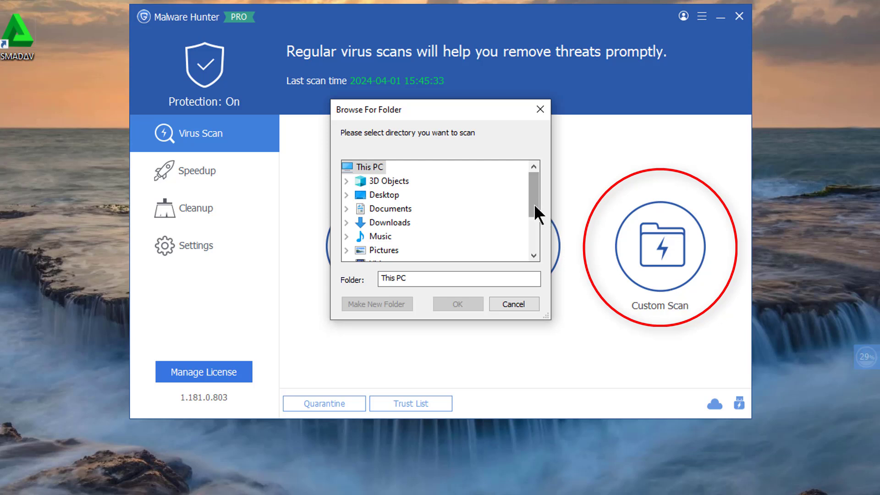
{"action": "left_click_drag", "start_coordinate": [535, 204], "coordinate": [523, 245]}
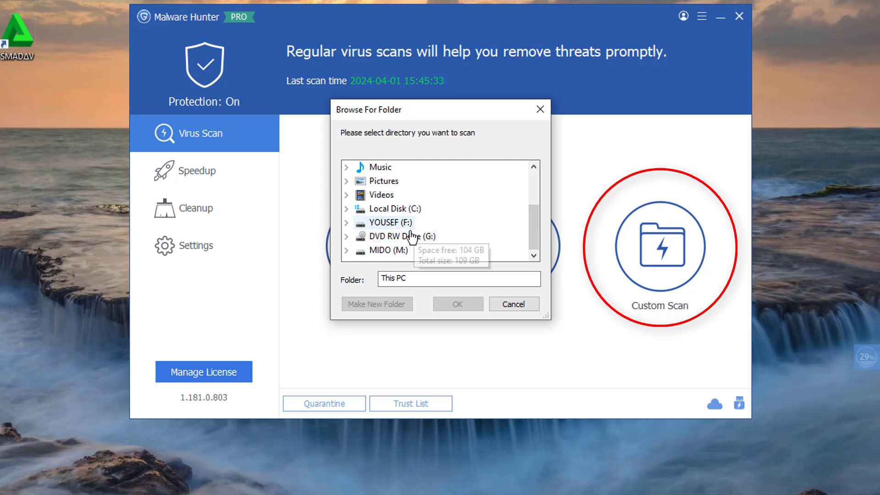
{"action": "double_click", "coordinate": [397, 224]}
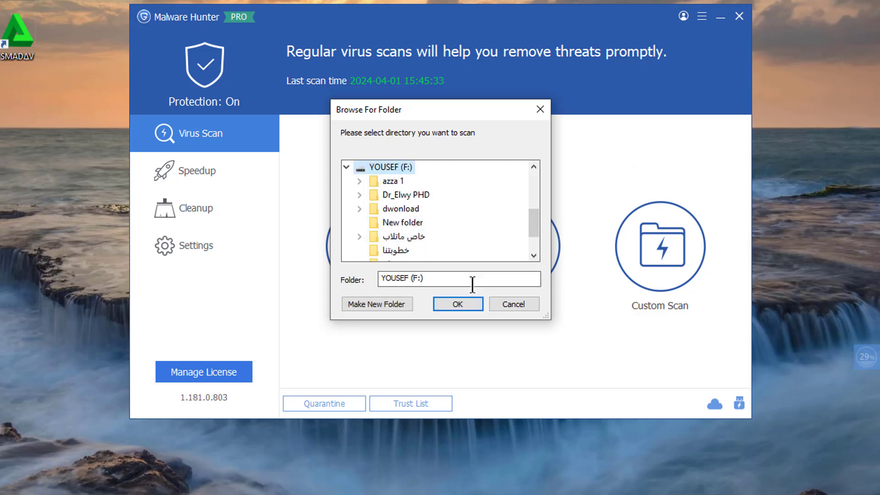
{"action": "left_click", "coordinate": [471, 302]}
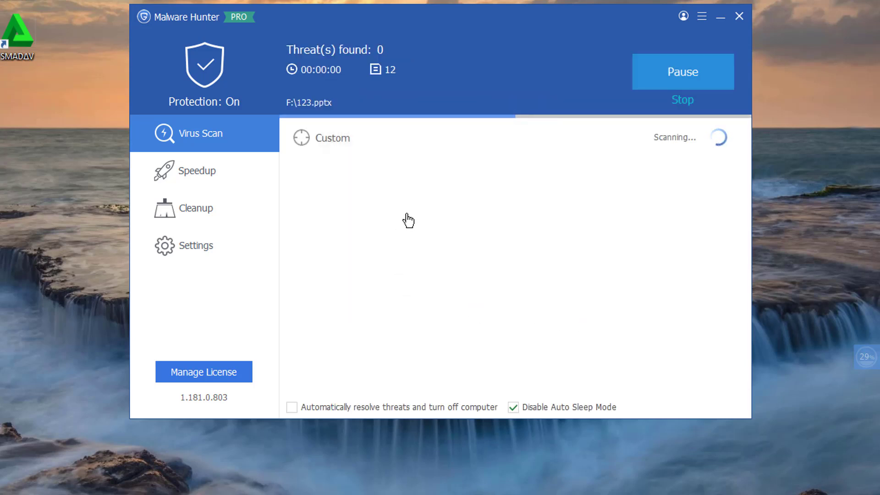
{"action": "left_click", "coordinate": [682, 100]}
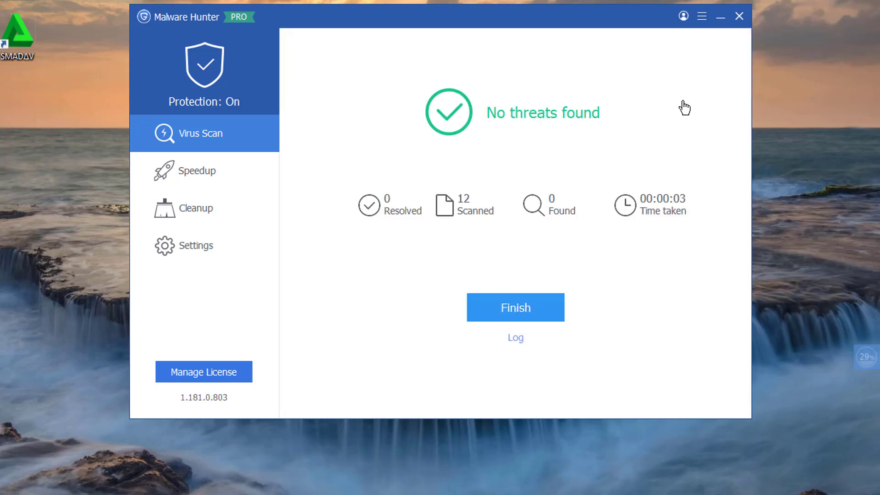
{"action": "left_click", "coordinate": [550, 308]}
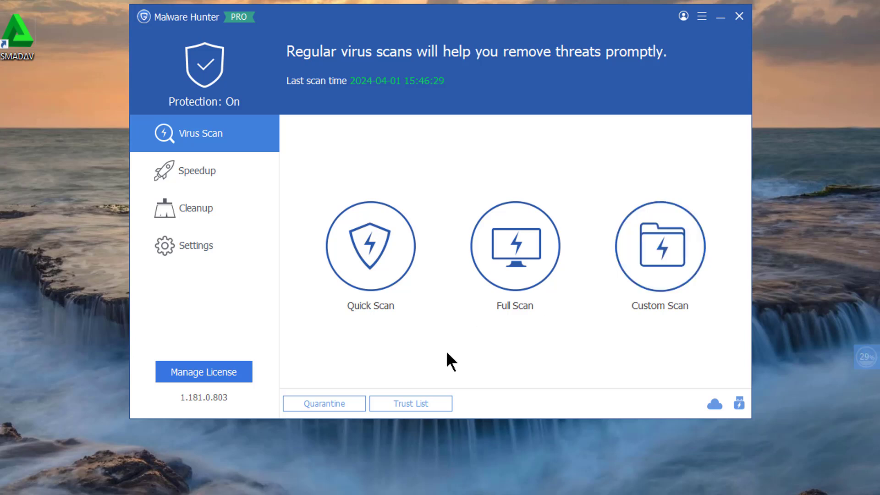
- View the list of quarantined files and close it
{"action": "left_click", "coordinate": [333, 408]}
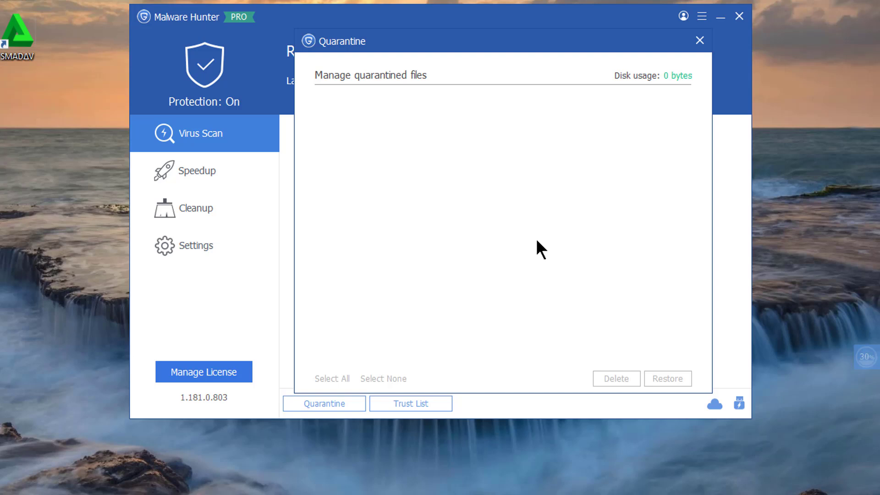
{"action": "key", "text": "Escape"}
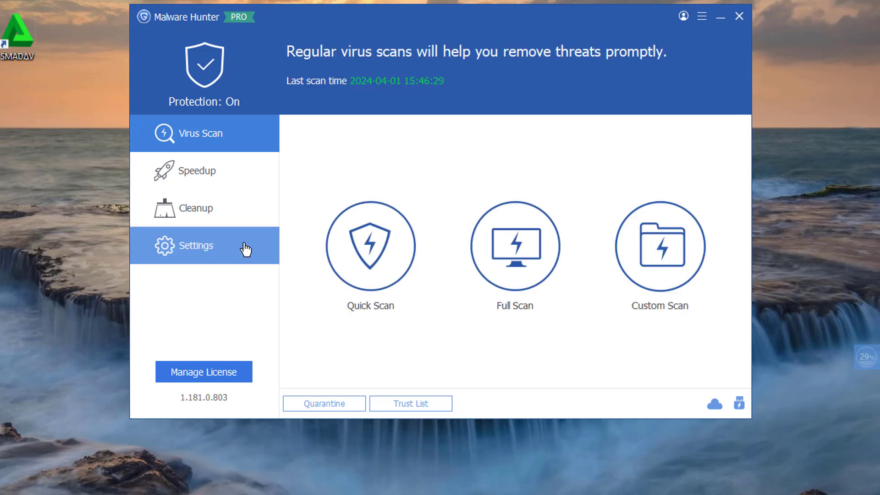
- Display the startup items in Speedup and compare them with the startup apps in Task Manager
{"action": "left_click", "coordinate": [209, 182]}
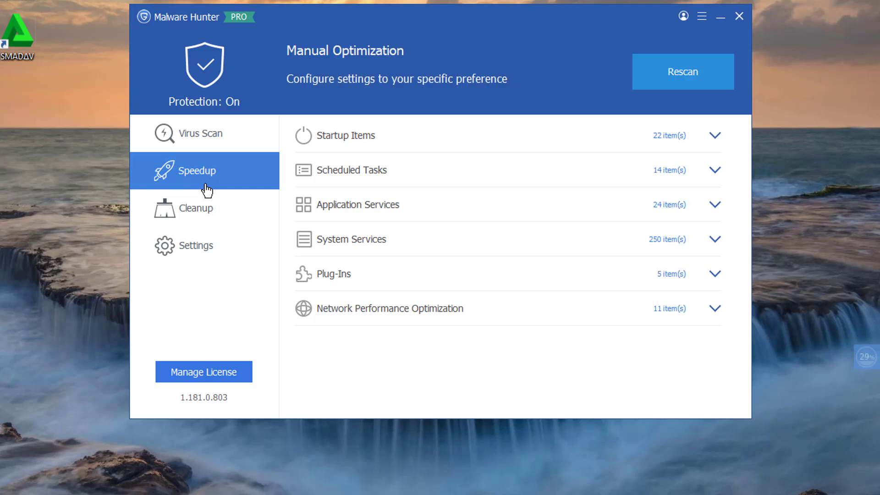
{"action": "left_click", "coordinate": [715, 136]}
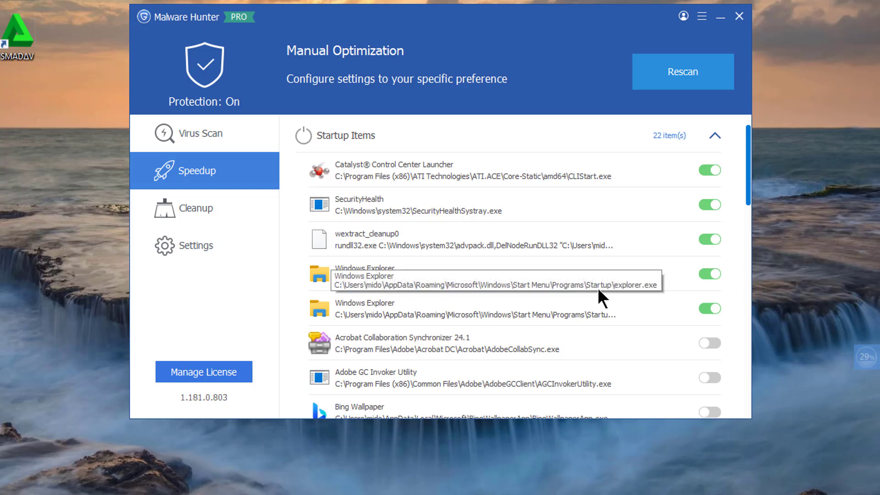
{"action": "right_click", "coordinate": [617, 493]}
{"action": "left_click", "coordinate": [668, 478]}
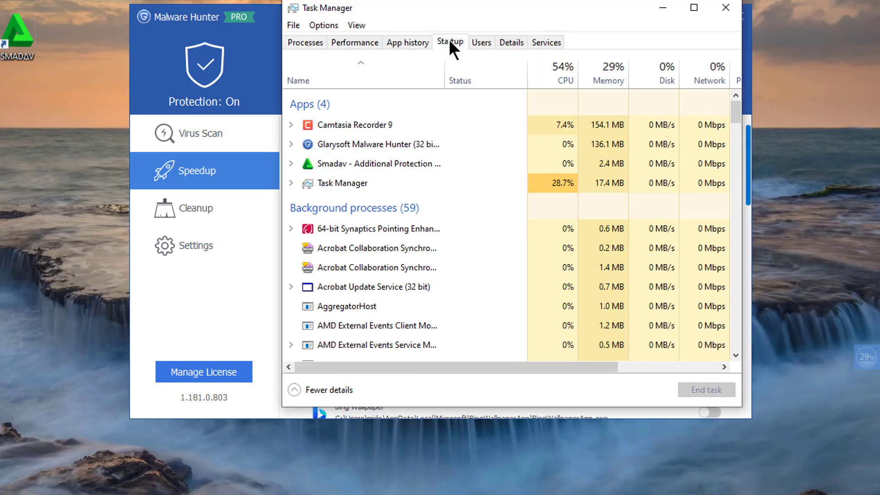
{"action": "left_click", "coordinate": [449, 42]}
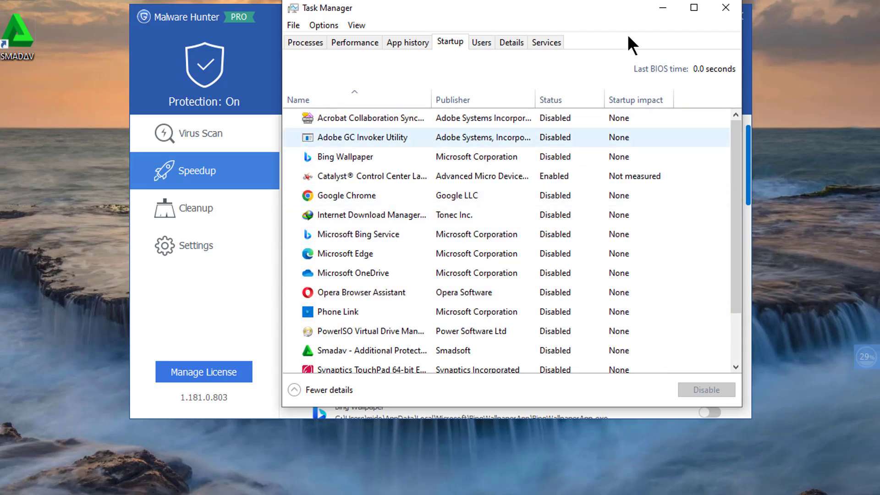
{"action": "left_click", "coordinate": [726, 7]}
- Reposition the Malware Hunter window, review the startup items and collapse their list
{"action": "left_click_drag", "start_coordinate": [556, 23], "coordinate": [578, 0]}
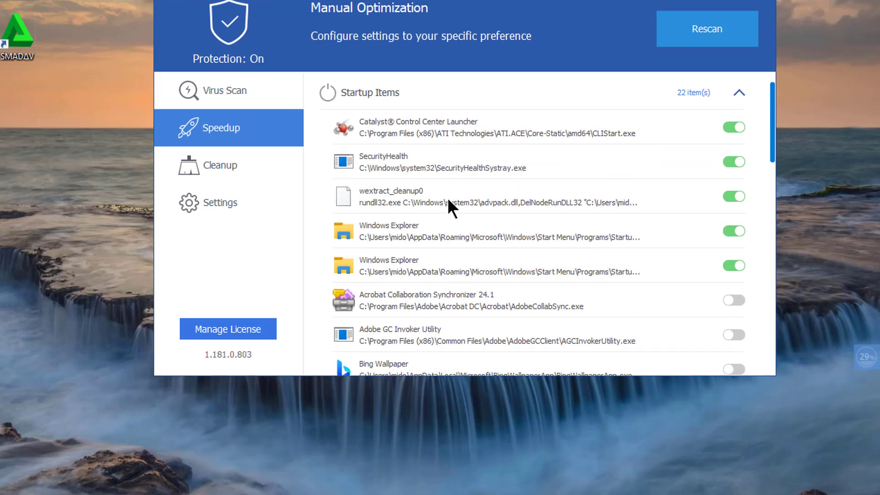
{"action": "left_click_drag", "start_coordinate": [775, 110], "coordinate": [758, 96]}
{"action": "mouse_move", "coordinate": [775, 126]}
{"action": "left_mouse_down"}
{"action": "mouse_move", "coordinate": [770, 151]}
{"action": "mouse_move", "coordinate": [772, 133]}
{"action": "left_mouse_up"}
{"action": "left_click", "coordinate": [417, 97]}
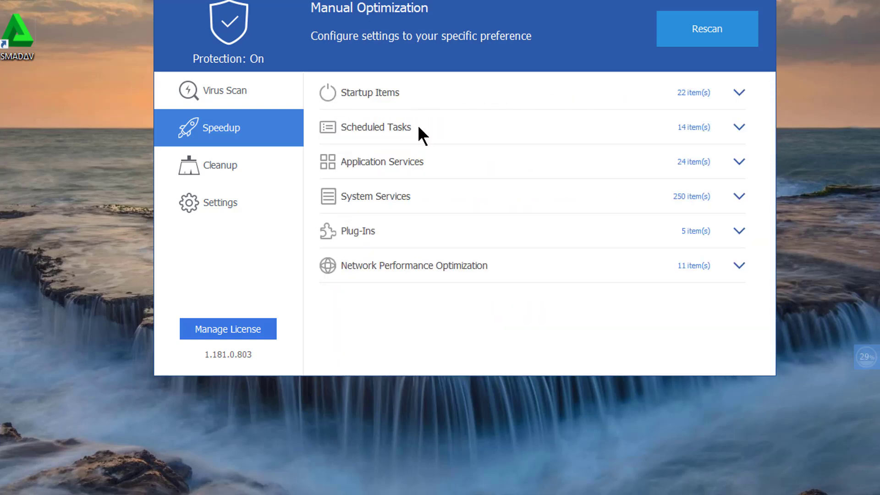
- Expand Scheduled Tasks, look through its enabled tasks and collapse the list
{"action": "left_click", "coordinate": [743, 130]}
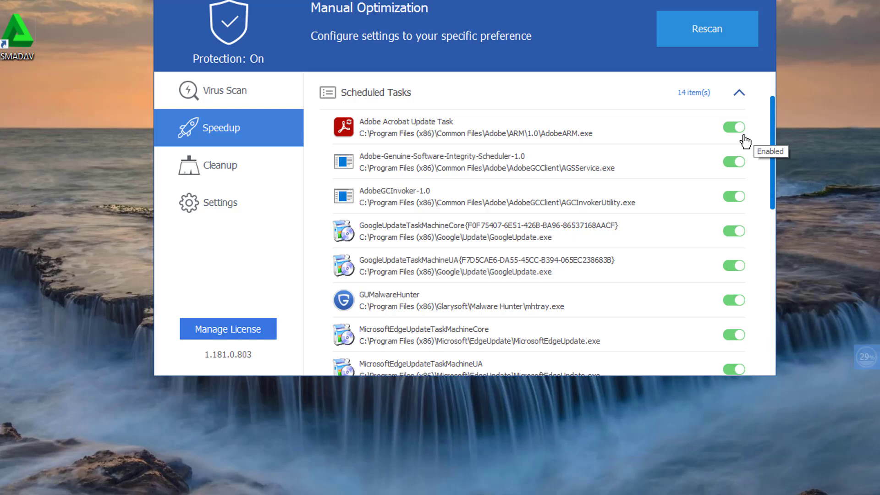
{"action": "scroll", "coordinate": [669, 183], "scroll_direction": "down", "scroll_amount": 5}
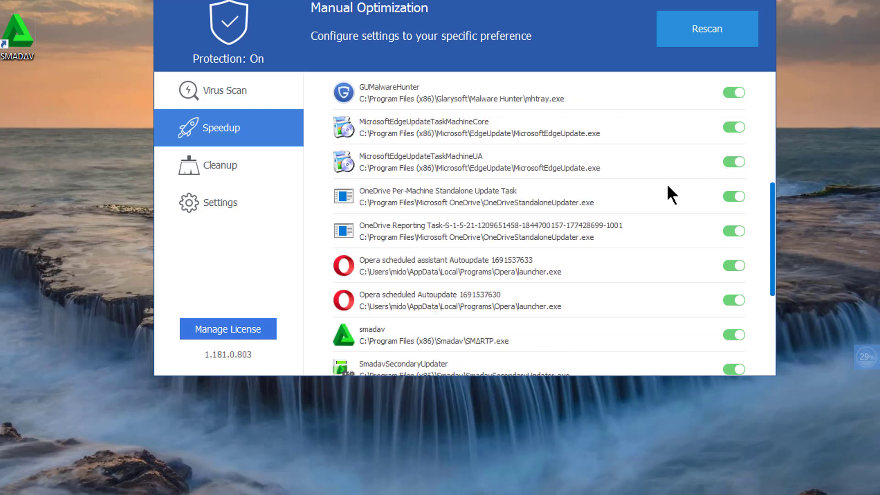
{"action": "scroll", "coordinate": [668, 186], "scroll_direction": "up", "scroll_amount": 3}
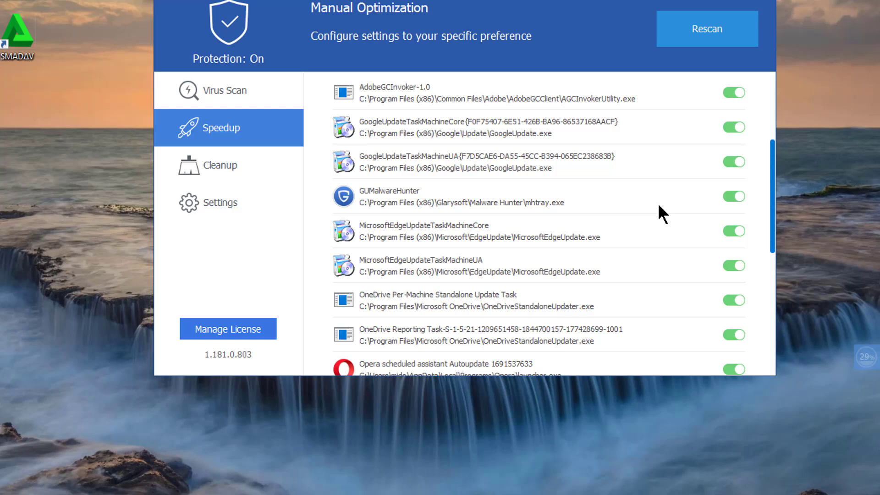
{"action": "scroll", "coordinate": [655, 193], "scroll_direction": "up", "scroll_amount": 3}
{"action": "left_click_drag", "start_coordinate": [775, 135], "coordinate": [750, 107]}
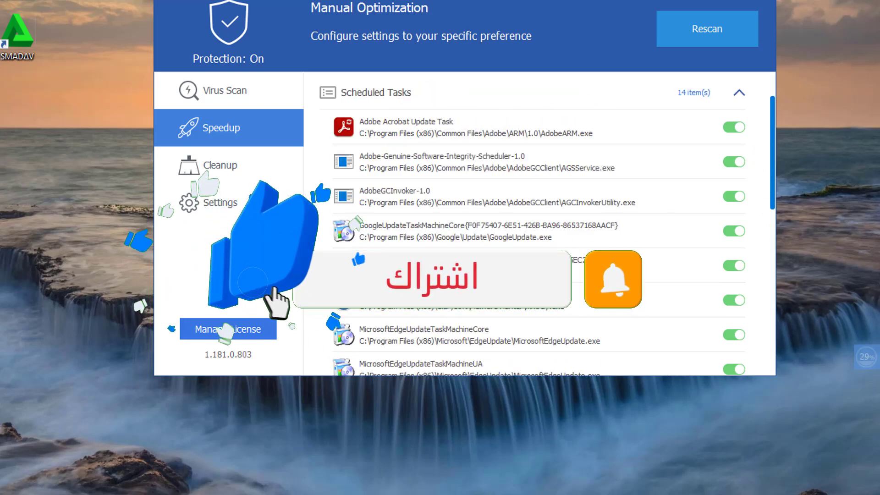
{"action": "left_click", "coordinate": [739, 93]}
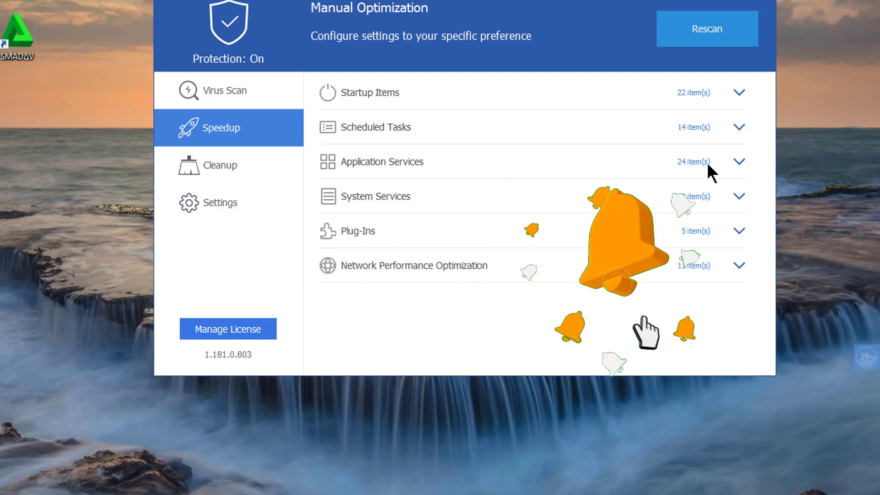
- Expand Application Services, examine its enabled and disabled services and collapse the list
{"action": "left_click", "coordinate": [739, 162]}
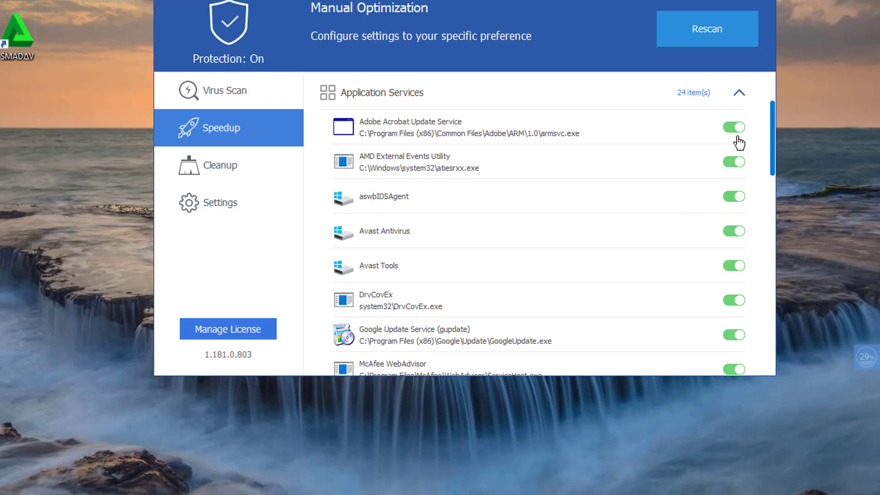
{"action": "scroll", "coordinate": [496, 198], "scroll_direction": "down", "scroll_amount": 6}
{"action": "scroll", "coordinate": [523, 219], "scroll_direction": "down", "scroll_amount": 6}
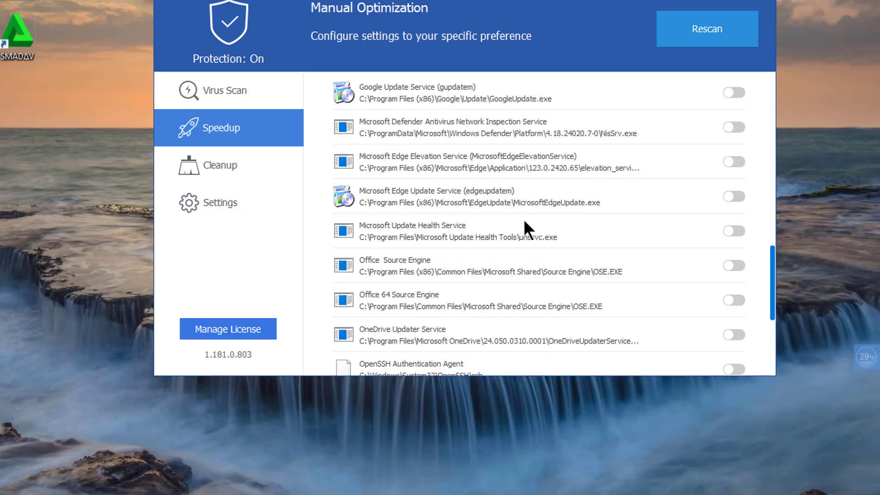
{"action": "scroll", "coordinate": [531, 234], "scroll_direction": "up", "scroll_amount": 6}
{"action": "scroll", "coordinate": [532, 235], "scroll_direction": "up", "scroll_amount": 4}
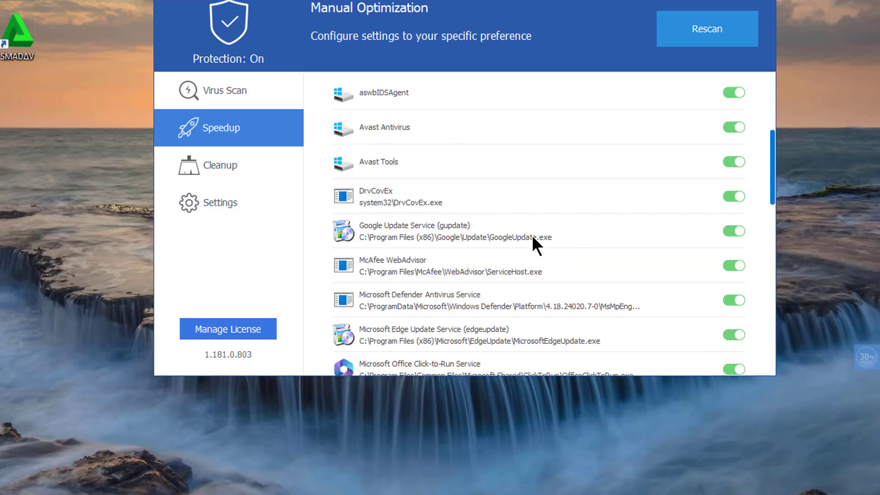
{"action": "scroll", "coordinate": [532, 234], "scroll_direction": "up", "scroll_amount": 2}
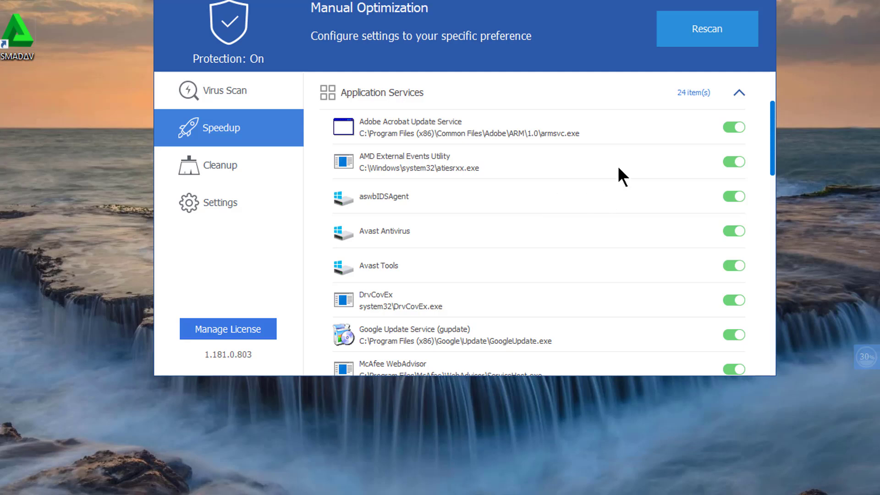
{"action": "scroll", "coordinate": [692, 169], "scroll_direction": "down", "scroll_amount": 2}
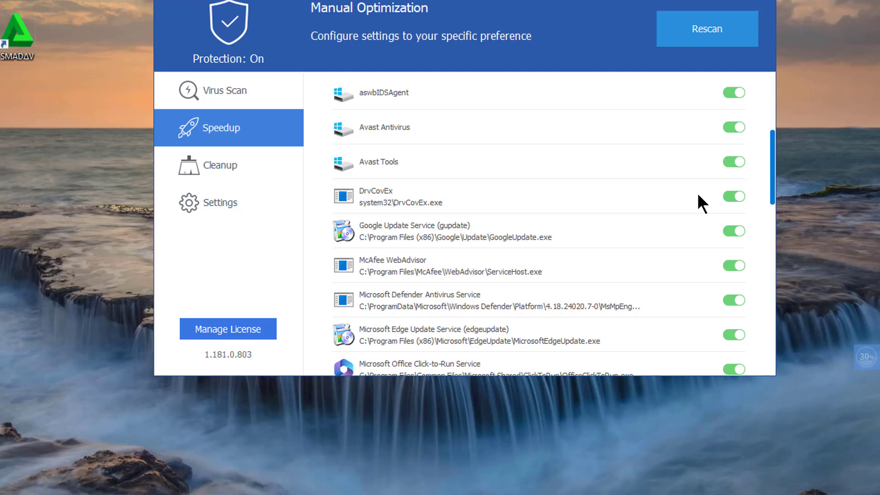
{"action": "scroll", "coordinate": [698, 196], "scroll_direction": "up", "scroll_amount": 3}
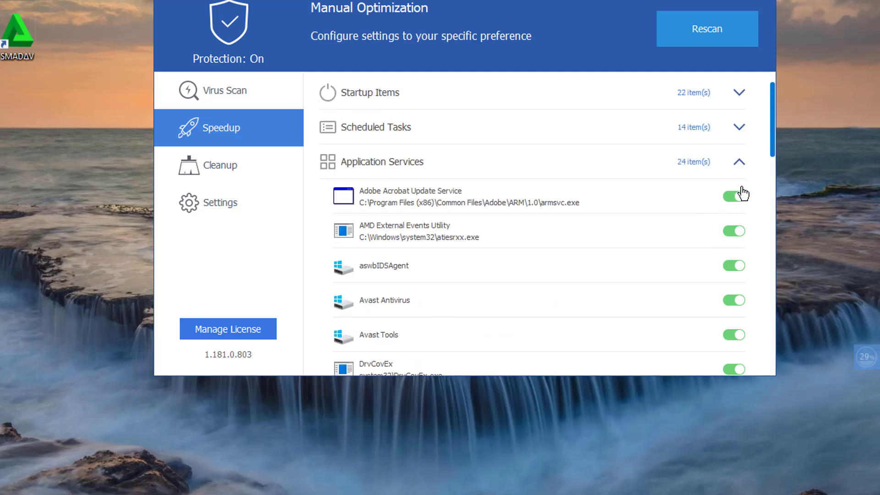
{"action": "left_click", "coordinate": [740, 163]}
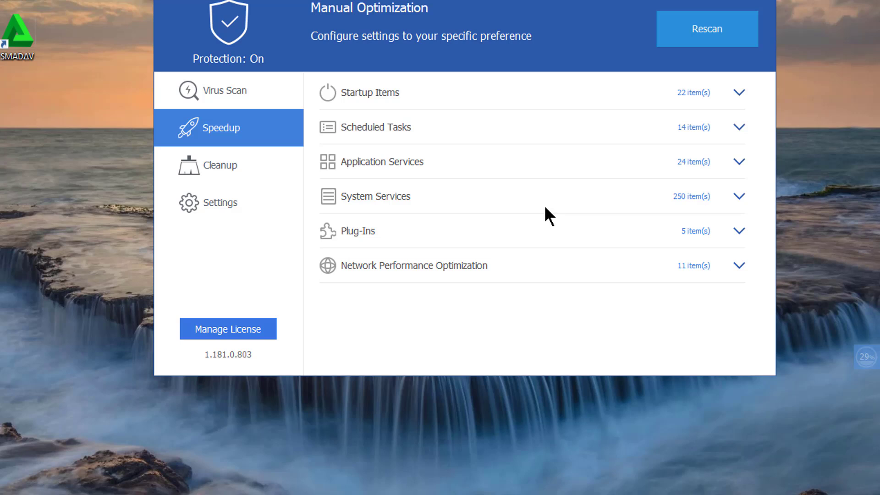
- Expand System Services to view the Windows services and collapse the list
{"action": "left_click", "coordinate": [740, 197]}
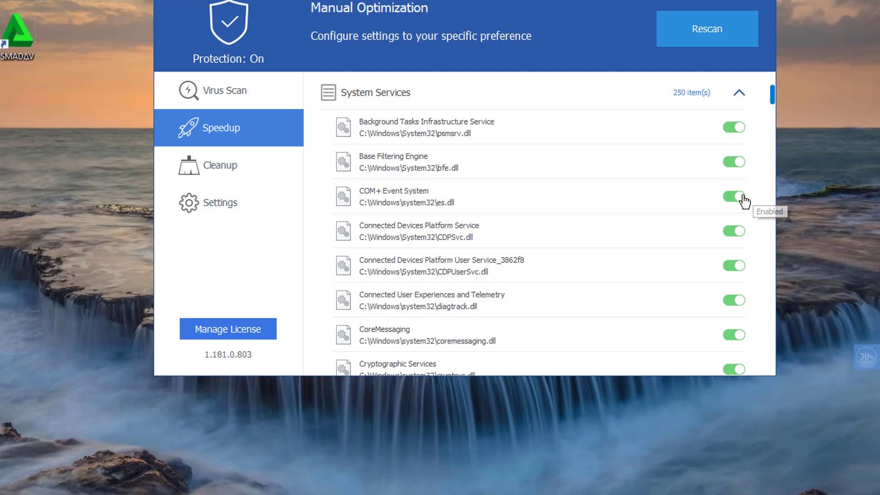
{"action": "left_click", "coordinate": [744, 201]}
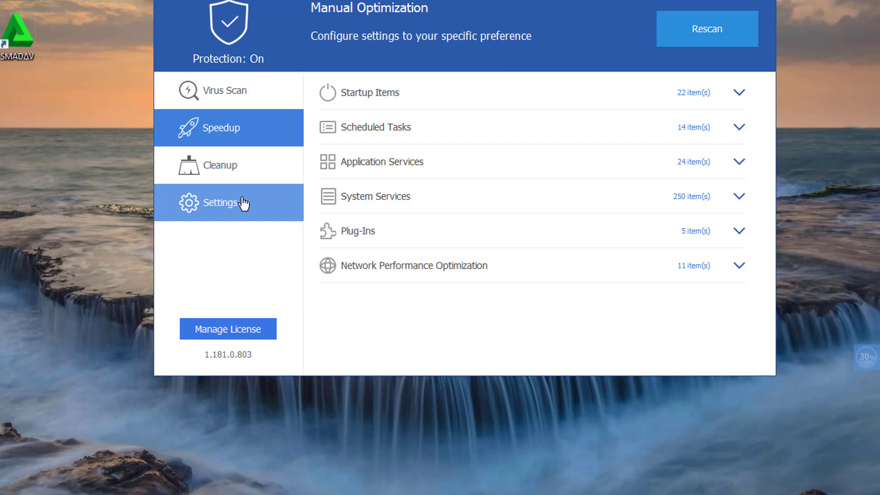
- Open the Cleanup options and include Applications in the Junk Cleanup category
{"action": "left_click", "coordinate": [235, 171]}
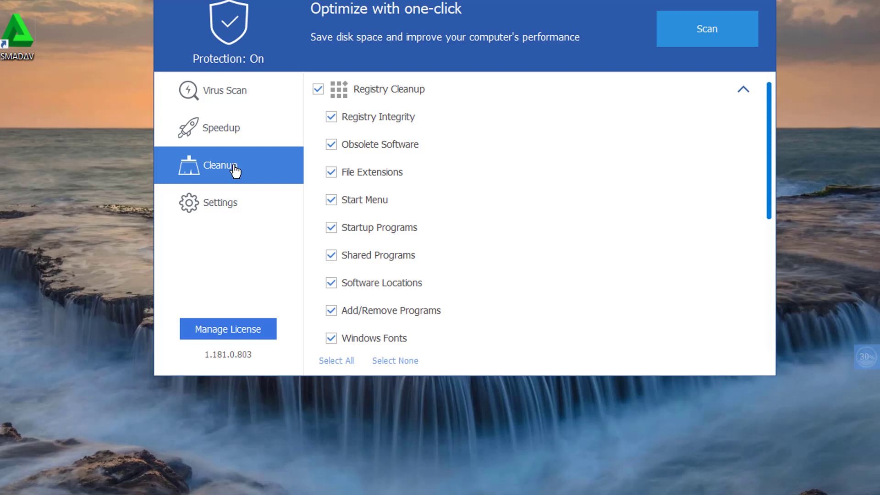
{"action": "scroll", "coordinate": [770, 202], "scroll_direction": "down", "scroll_amount": 5}
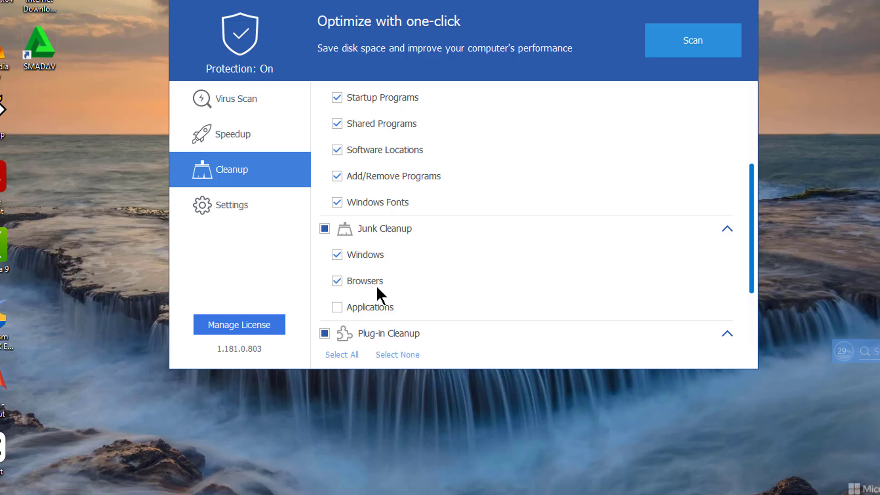
{"action": "scroll", "coordinate": [387, 284], "scroll_direction": "down", "scroll_amount": 2}
{"action": "left_click", "coordinate": [336, 227]}
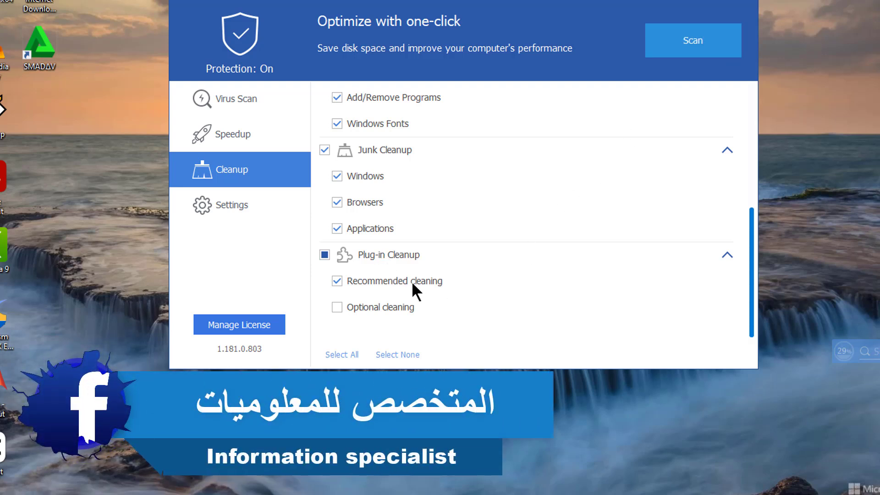
- Scan for the selected registry, junk and plug-in categories, look through the results, clean up the selected items and finish
{"action": "left_click", "coordinate": [722, 55]}
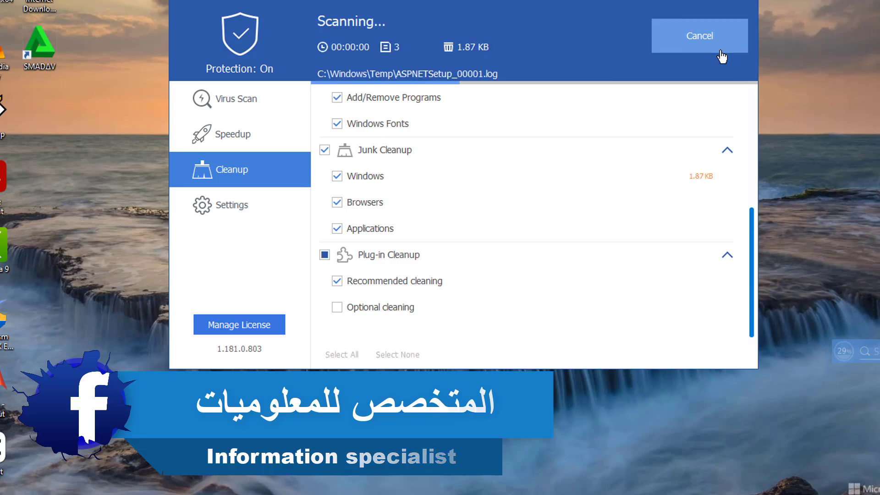
{"action": "left_click_drag", "start_coordinate": [753, 249], "coordinate": [741, 111]}
{"action": "scroll", "coordinate": [460, 202], "scroll_direction": "down", "scroll_amount": 3}
{"action": "scroll", "coordinate": [463, 204], "scroll_direction": "down", "scroll_amount": 2}
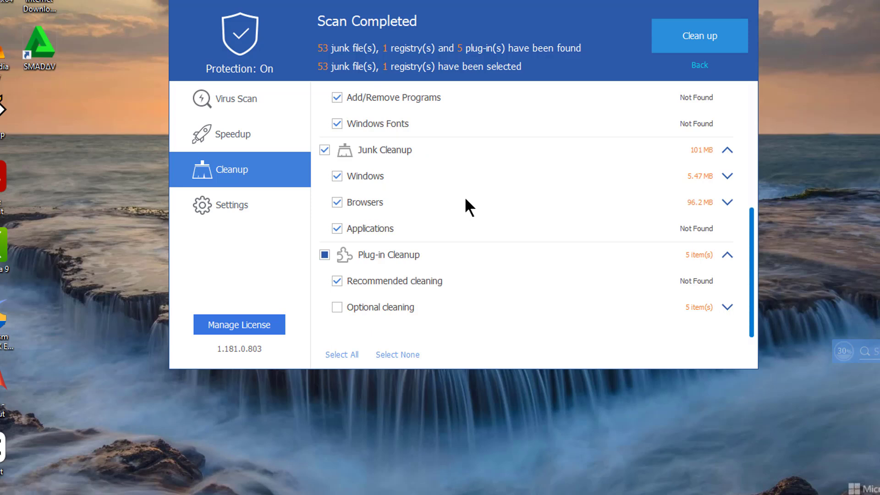
{"action": "left_click", "coordinate": [703, 47]}
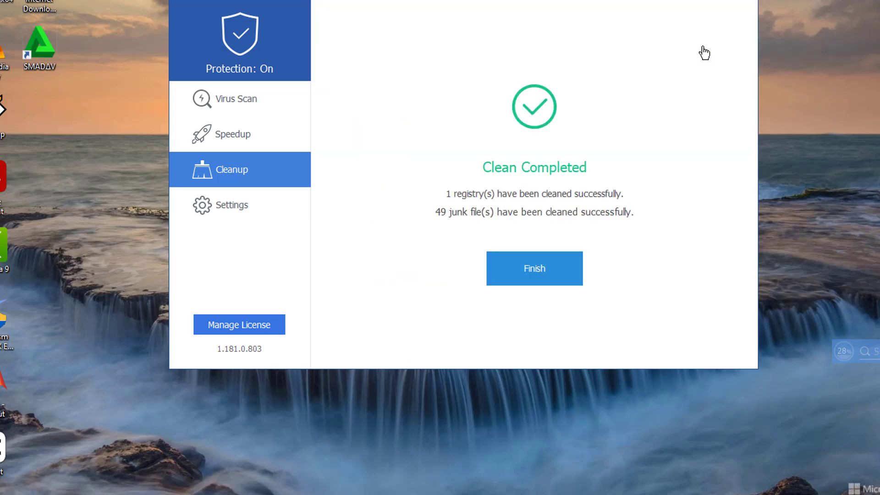
{"action": "left_click", "coordinate": [555, 281]}
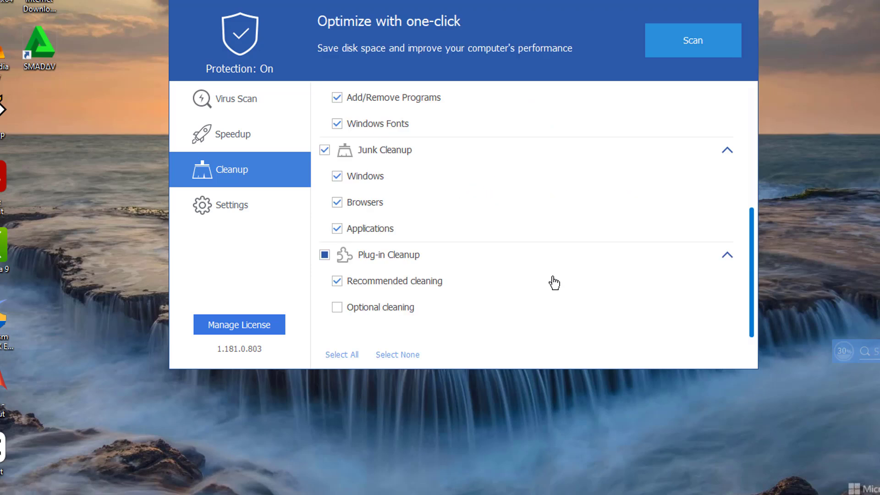
- Change the program's interface language to Arabic in the General settings
{"action": "left_click", "coordinate": [246, 210]}
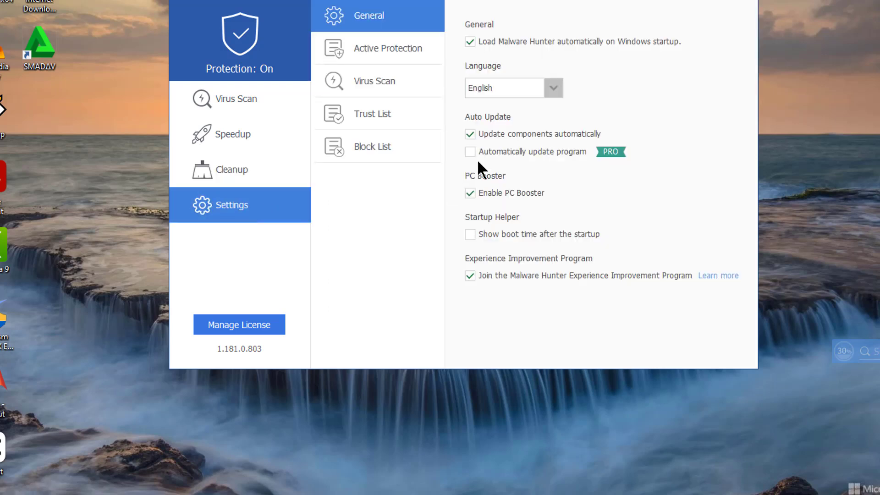
{"action": "left_click", "coordinate": [553, 91]}
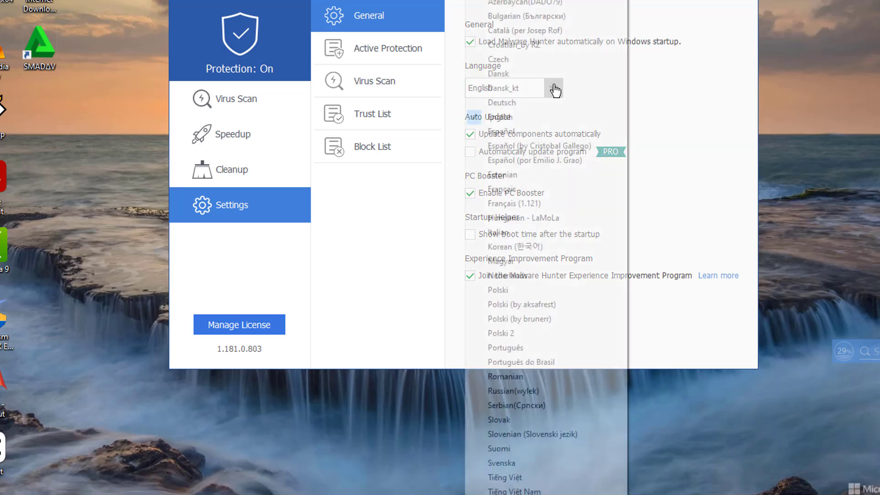
{"action": "left_click", "coordinate": [543, 3]}
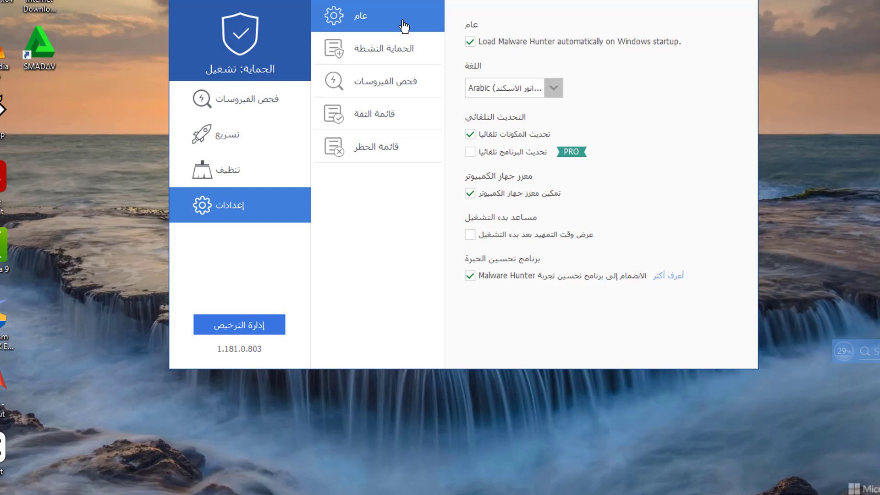
- Review the Virus Scan settings and the Trust List with its option for adding a file
{"action": "left_click", "coordinate": [414, 82]}
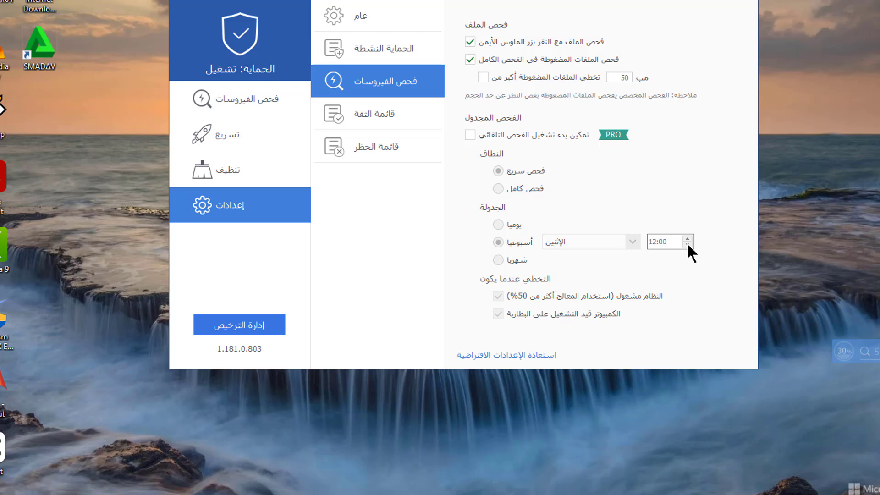
{"action": "left_click", "coordinate": [395, 125]}
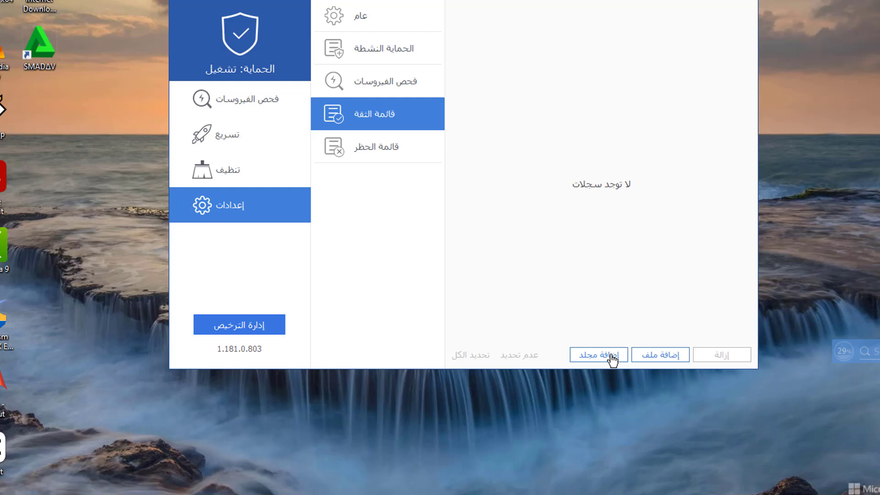
{"action": "left_click", "coordinate": [667, 357]}
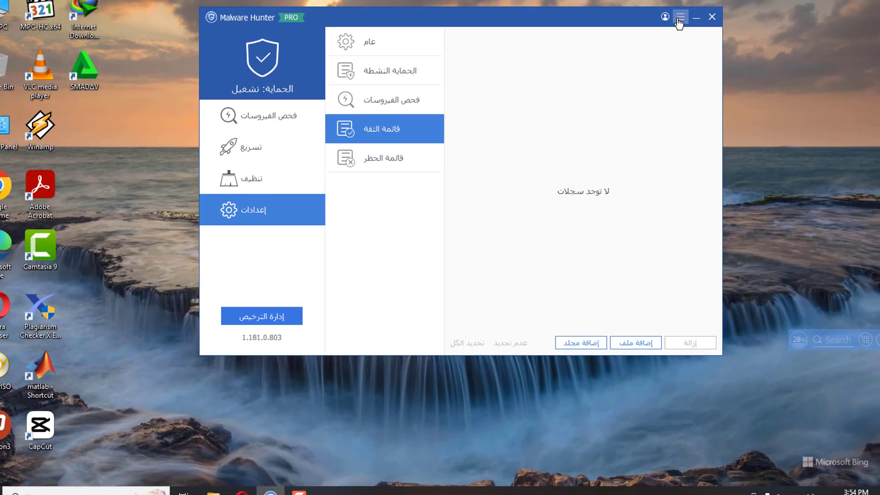
- Open the Log, review its virus scan, downloaded file, behavior blocking and update records, and close it
{"action": "left_click", "coordinate": [679, 20]}
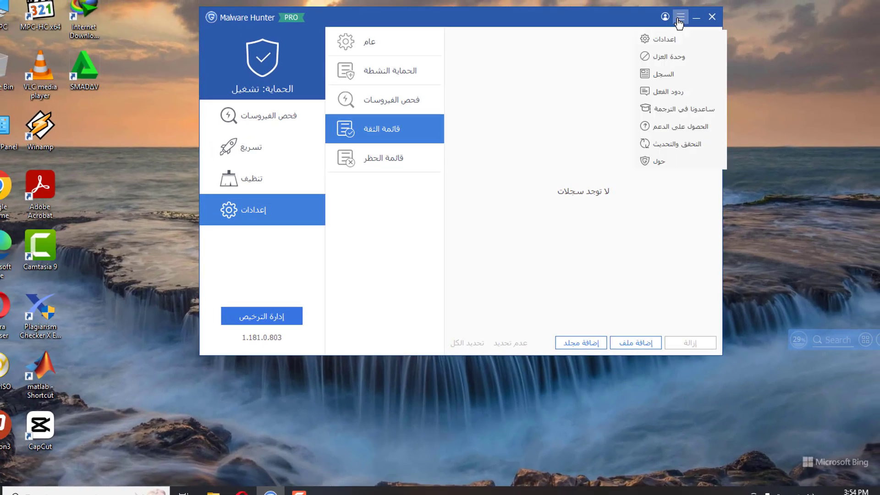
{"action": "left_click", "coordinate": [679, 74]}
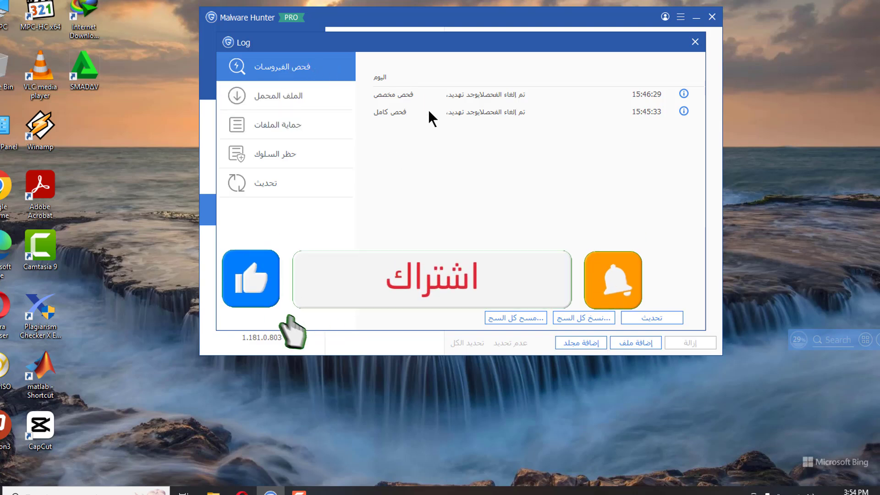
{"action": "left_click", "coordinate": [319, 100]}
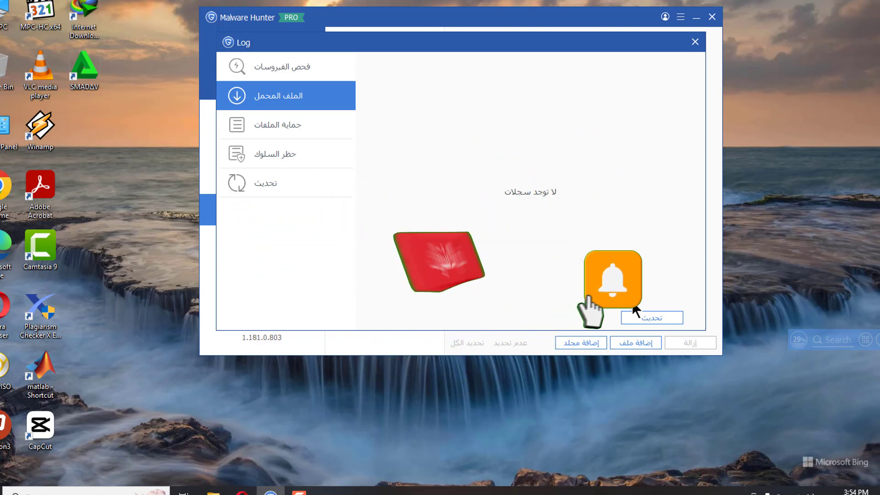
{"action": "left_click", "coordinate": [301, 160]}
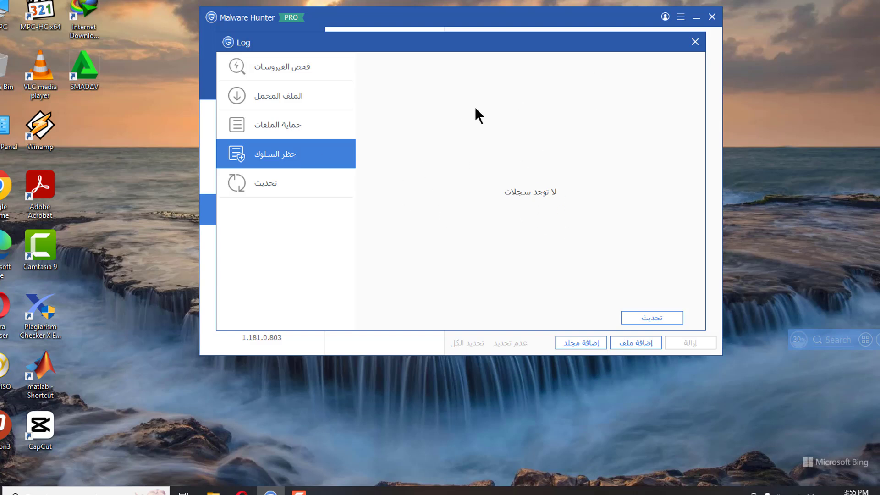
{"action": "left_click", "coordinate": [299, 188]}
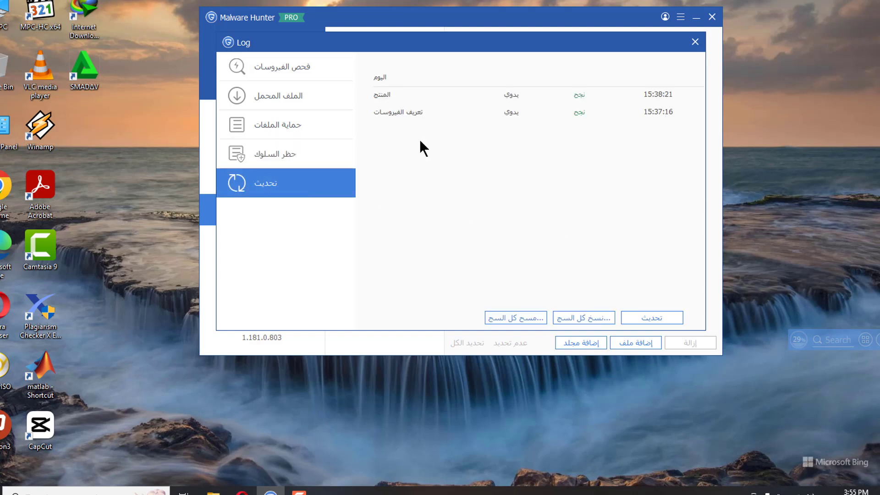
{"action": "left_click", "coordinate": [695, 41]}
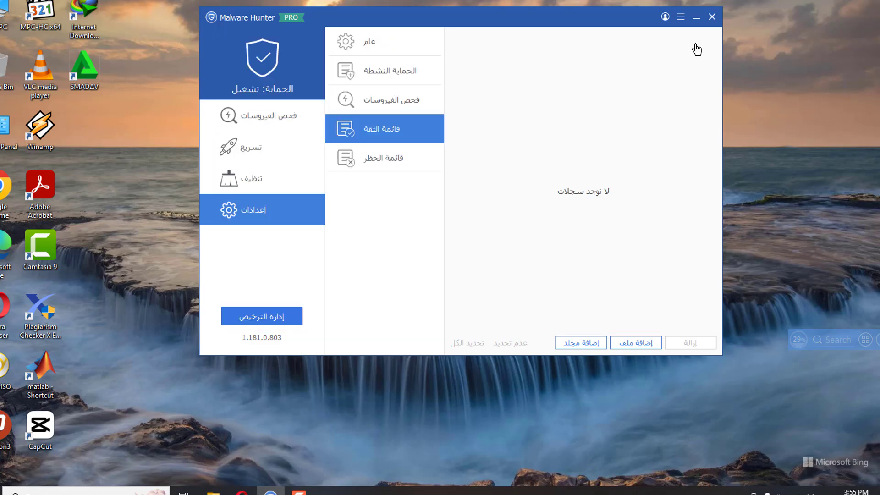
- Close the Malware Hunter window and move the floating search widget to the upper middle of the desktop
{"action": "left_click", "coordinate": [713, 17]}
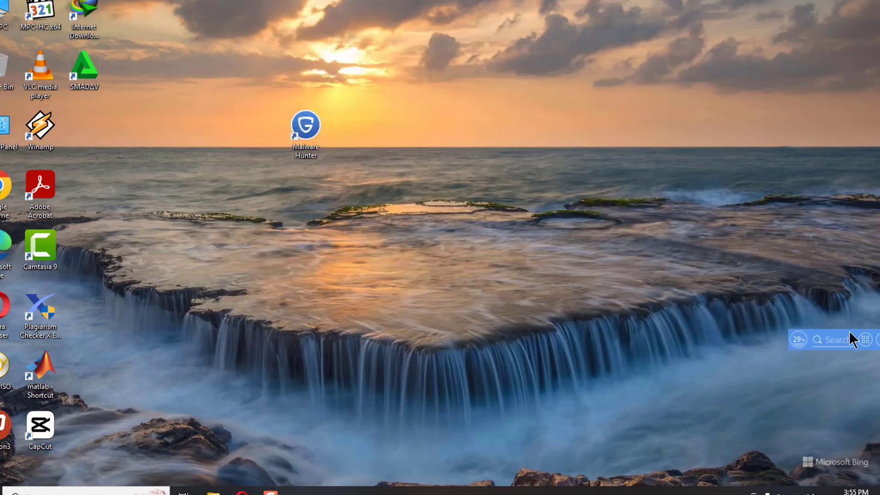
{"action": "left_click_drag", "start_coordinate": [850, 332], "coordinate": [557, 124]}
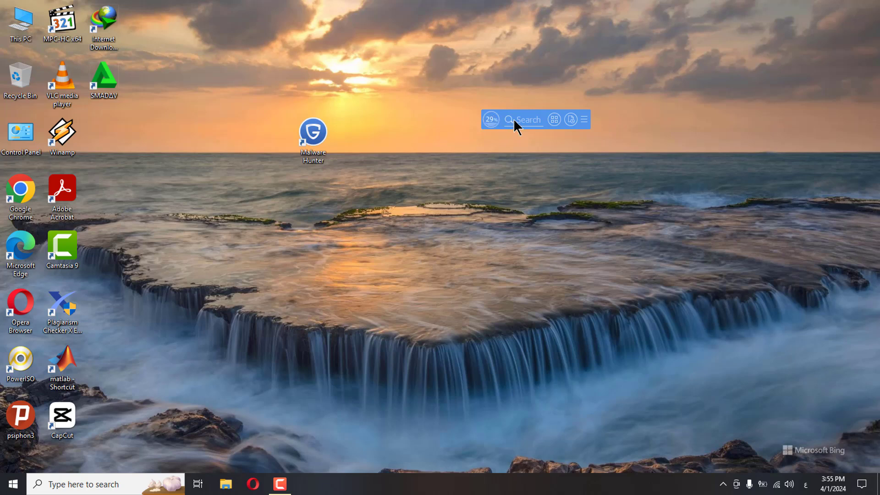
- View the floating widget's lists of recently used programs and recently used documents, and dismiss them
{"action": "left_click", "coordinate": [555, 120]}
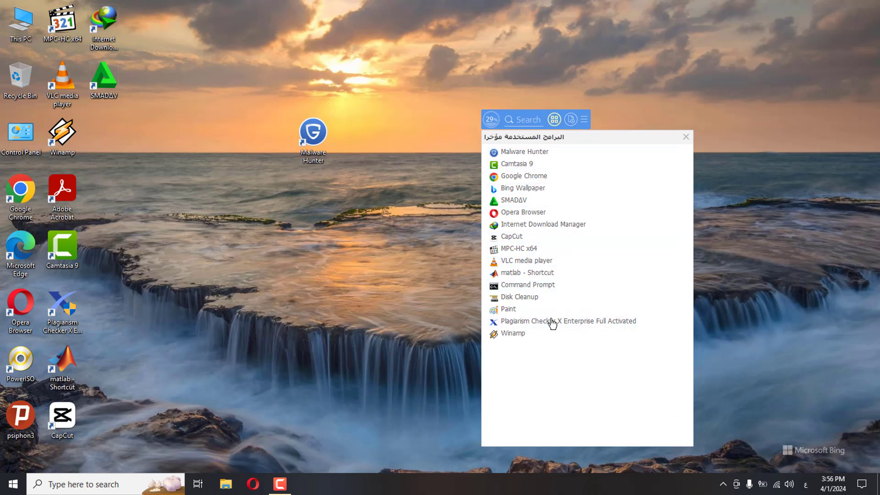
{"action": "left_click", "coordinate": [570, 120]}
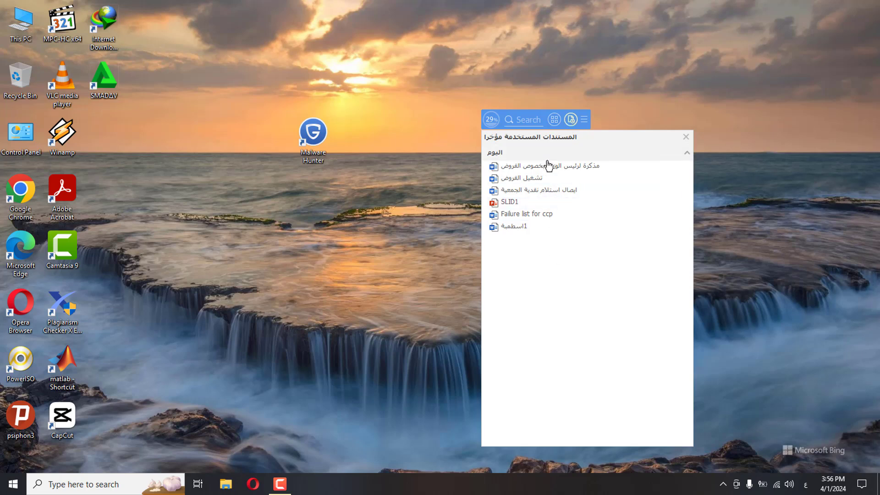
{"action": "left_click", "coordinate": [584, 123]}
{"action": "left_click", "coordinate": [697, 128]}
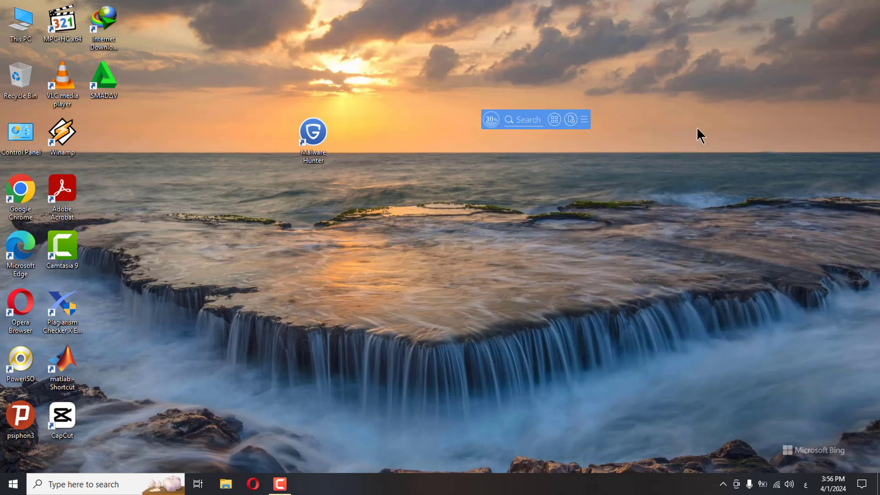
- Change the floating widget's skin to green and exit the widget
{"action": "left_click", "coordinate": [584, 123]}
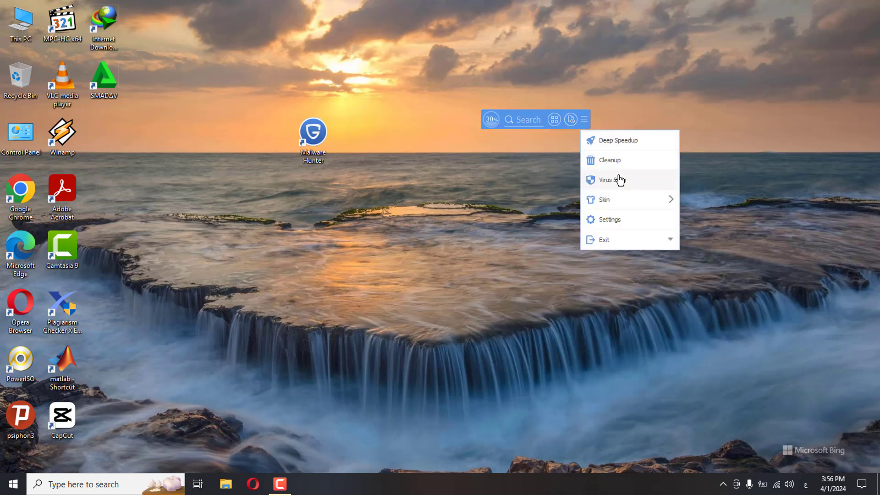
{"action": "mouse_move", "coordinate": [621, 202]}
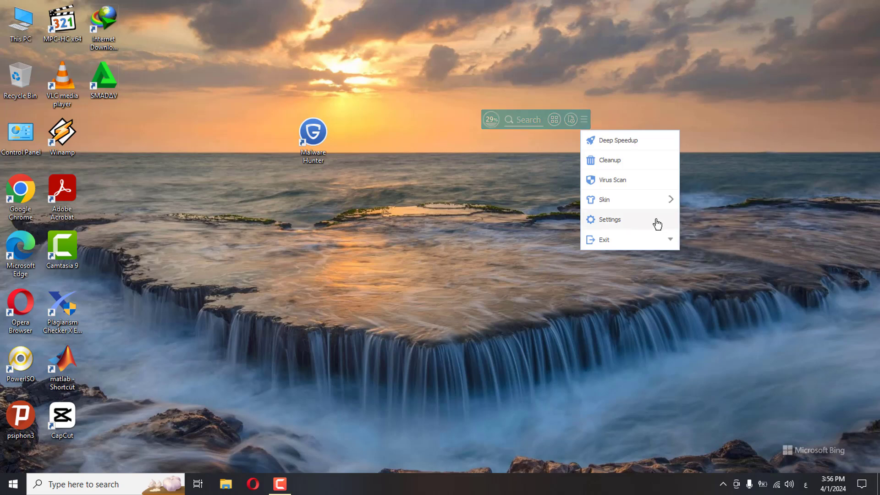
{"action": "left_click", "coordinate": [660, 248]}
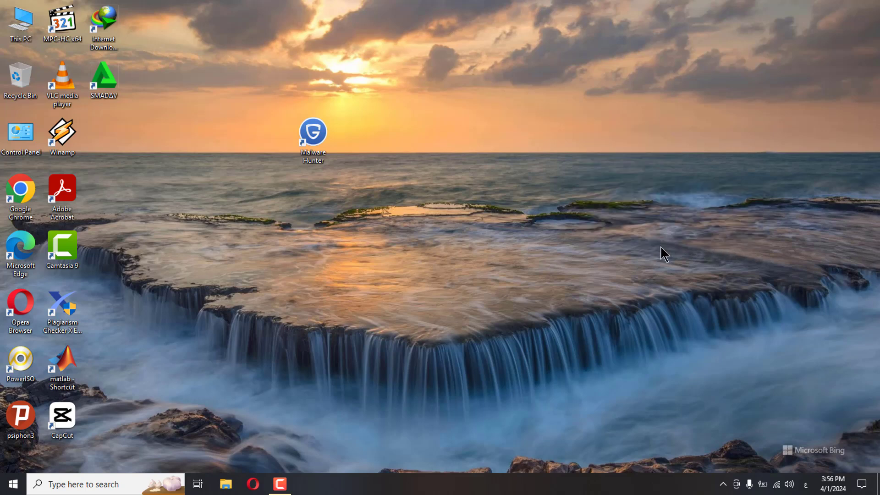